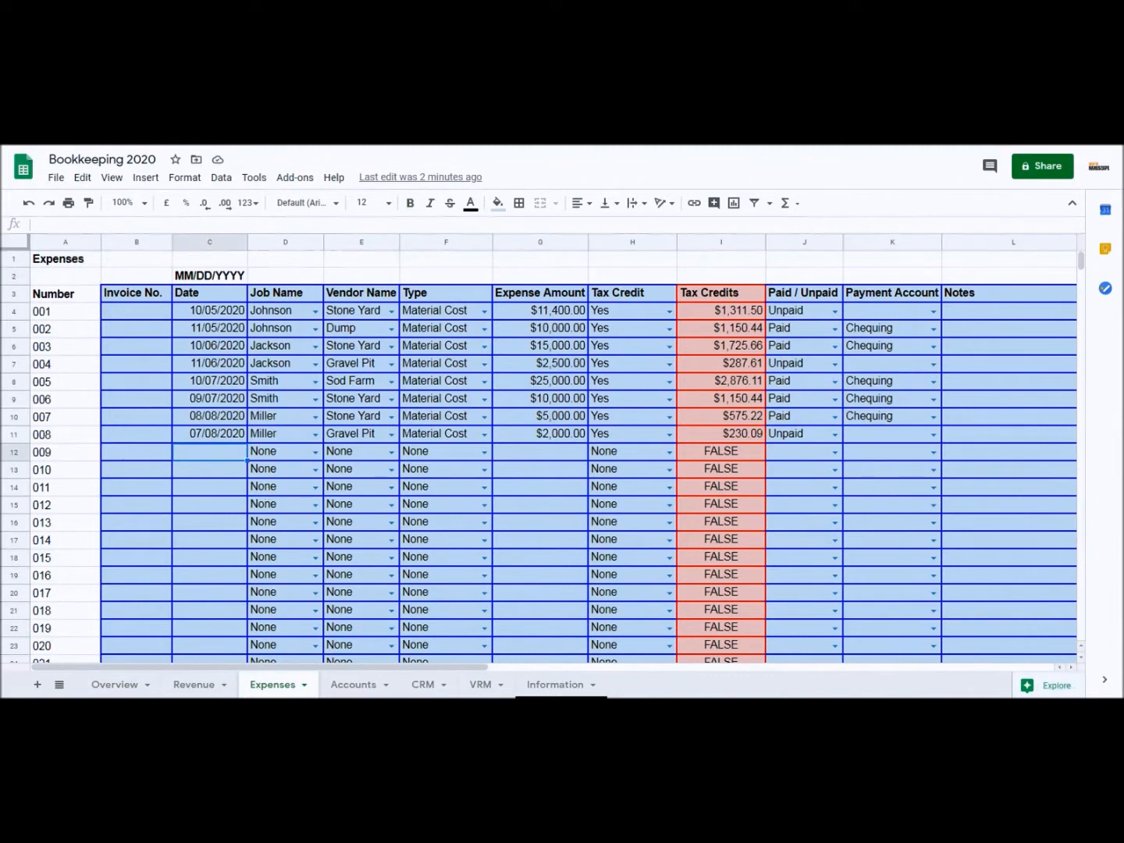
Step: Fill in expense 009 with the date 08/08/2020, job name Add, vendor Stone Yard and type Material Cost
text(08/08/2020)
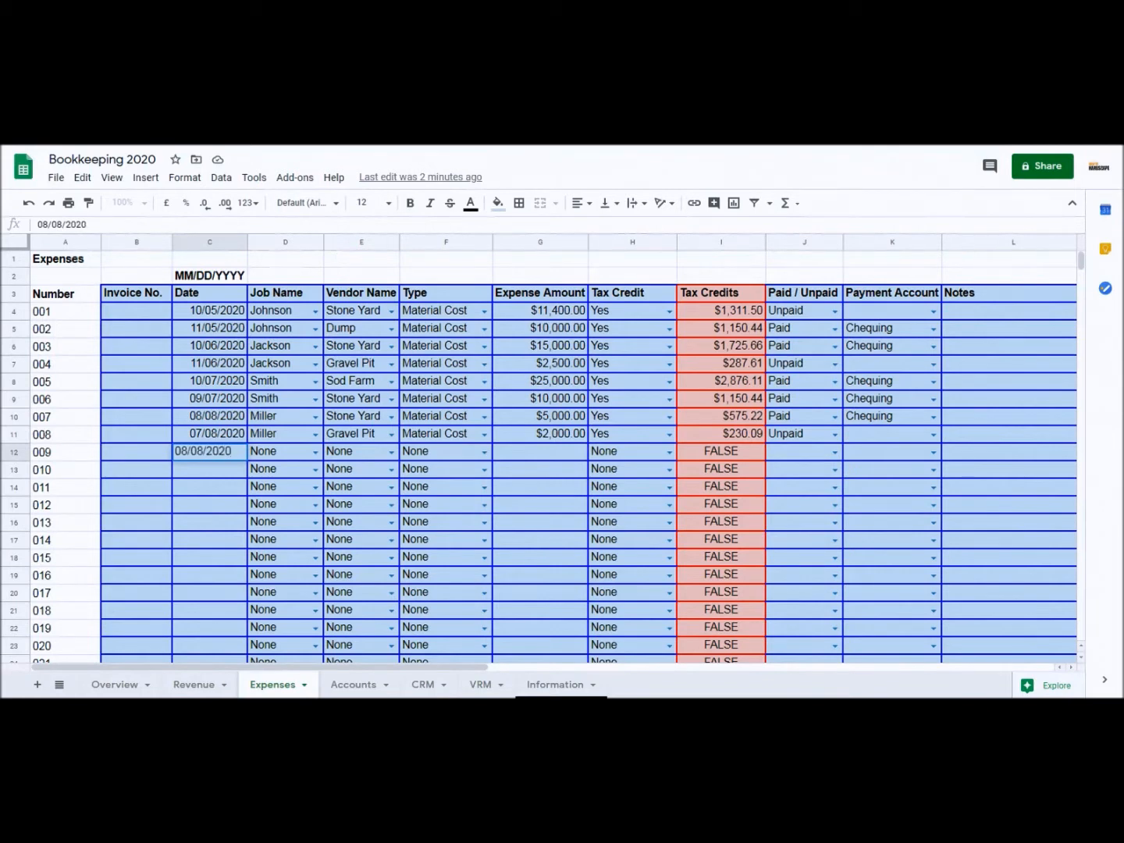
click(316, 455)
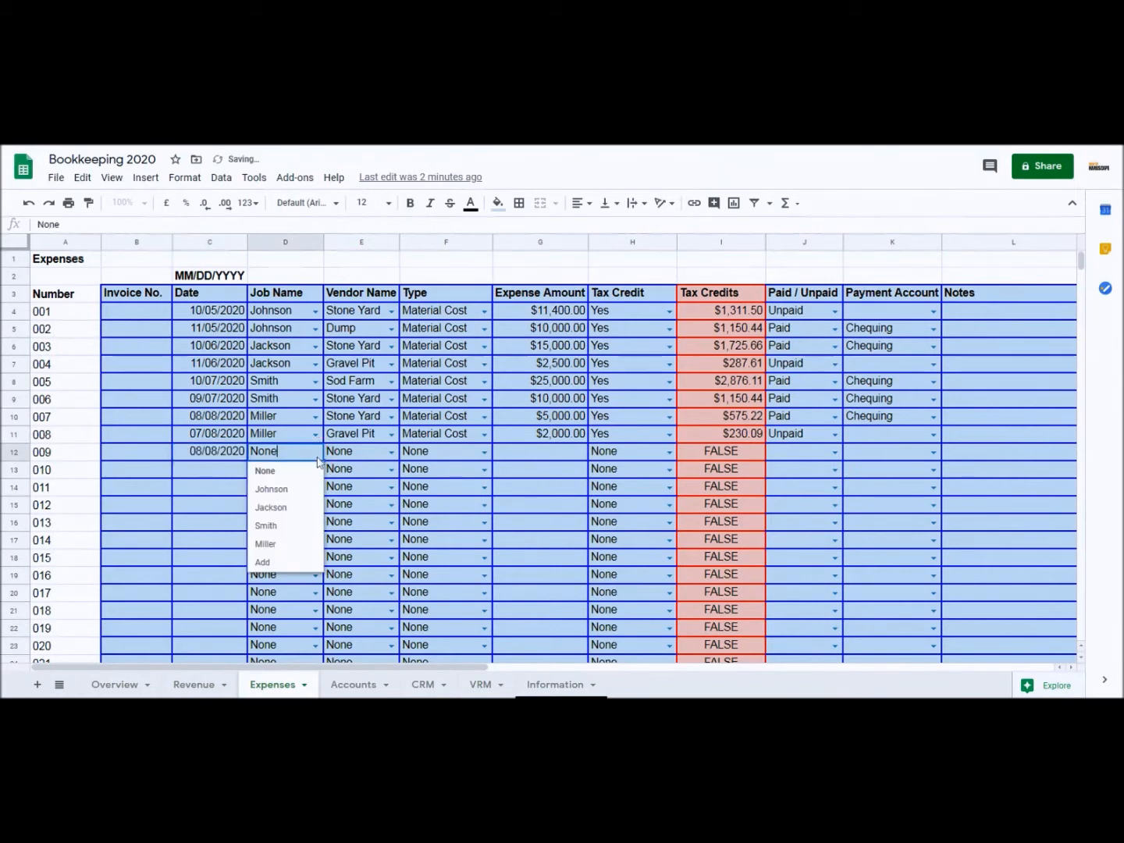
click(279, 564)
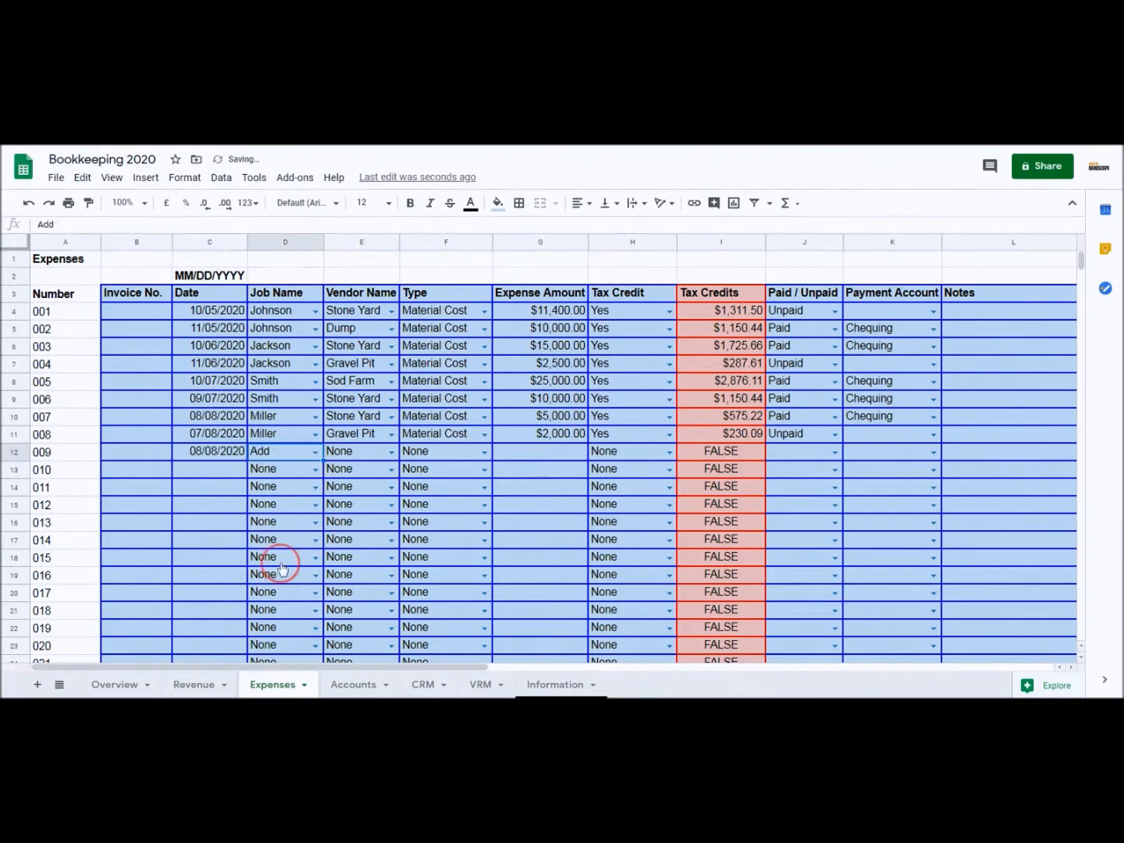
click(391, 453)
click(361, 492)
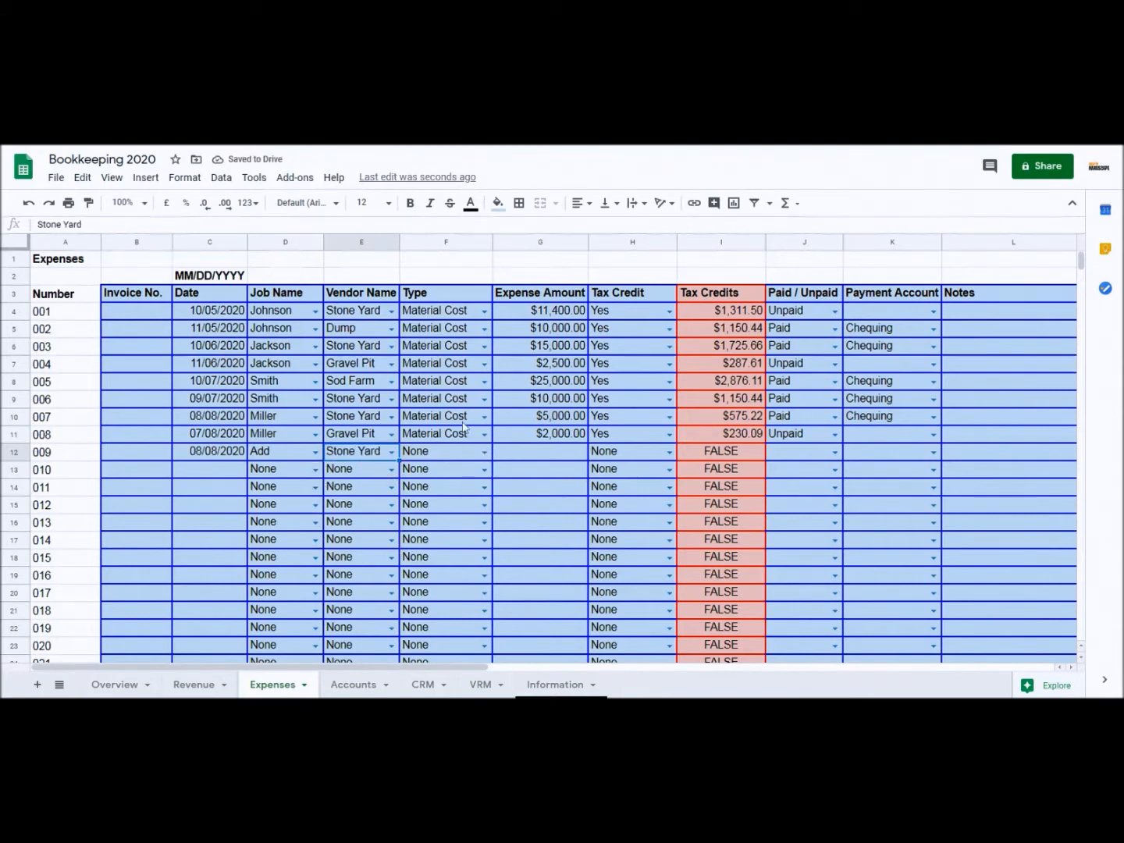
click(484, 453)
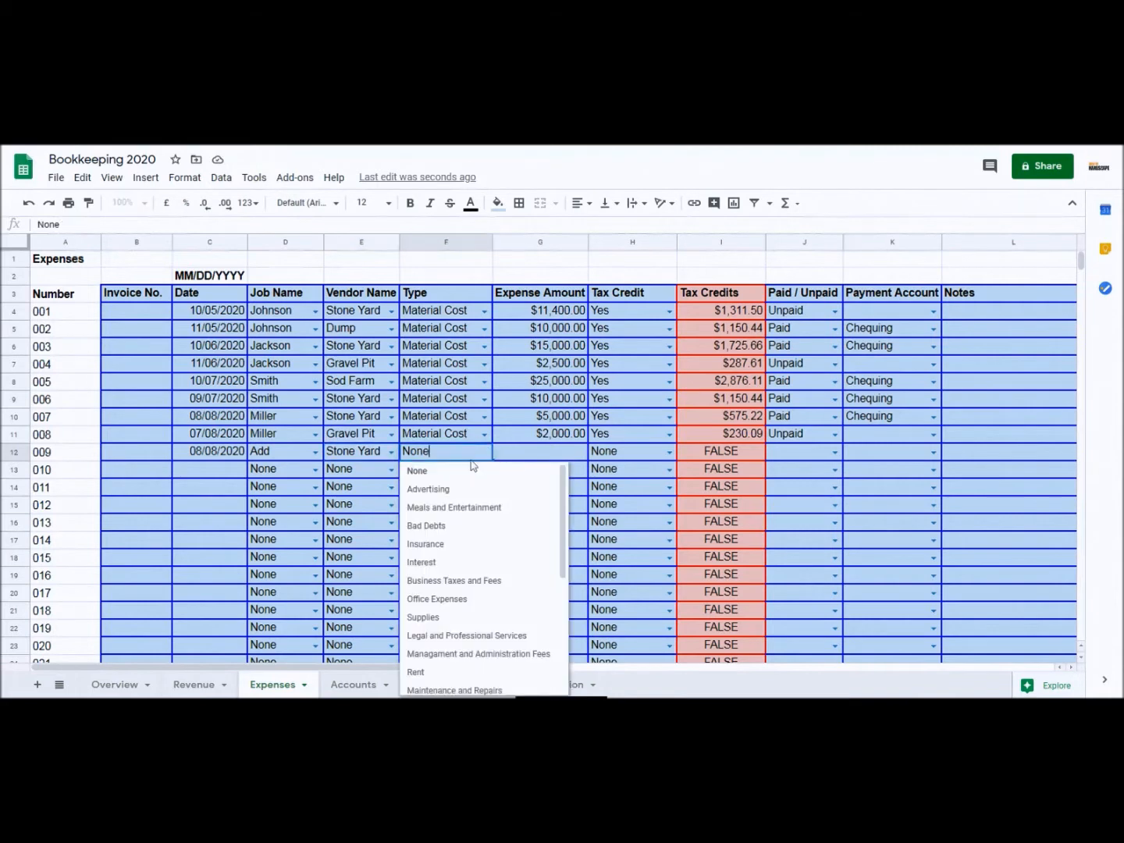
scroll(474, 546, down, 5)
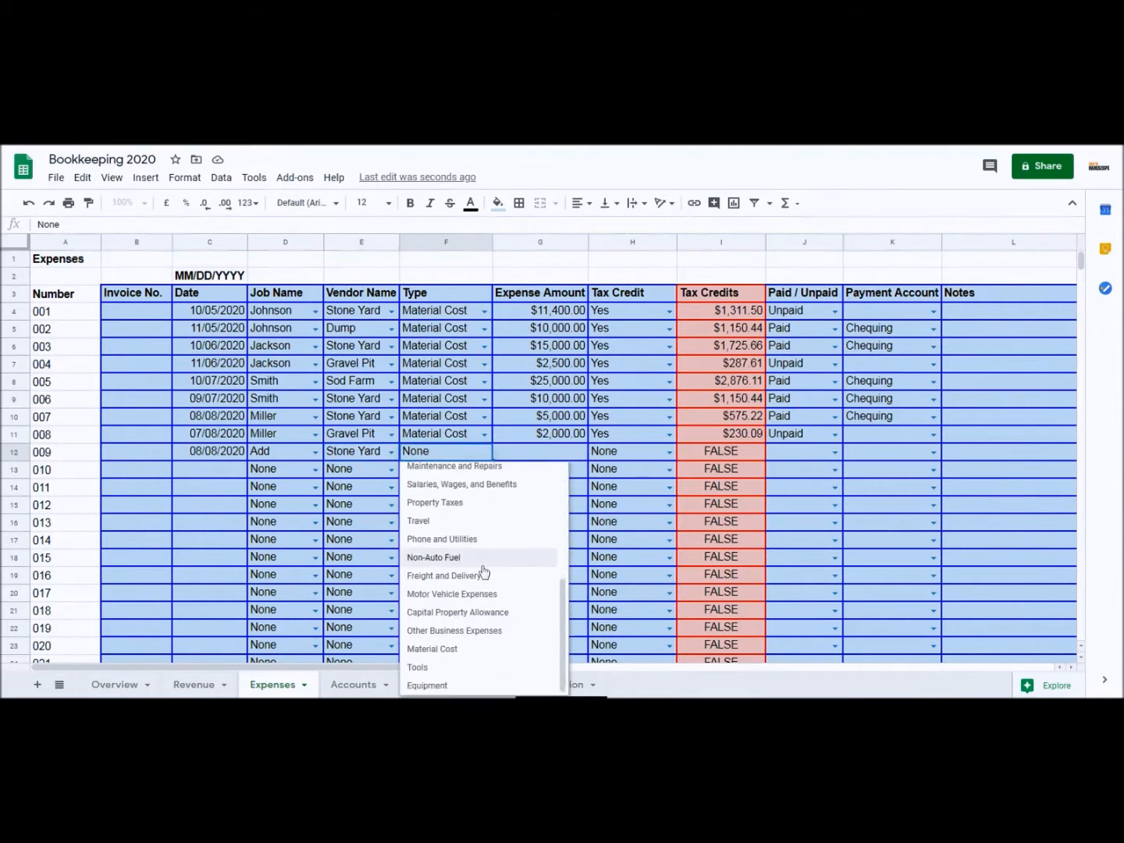
click(461, 649)
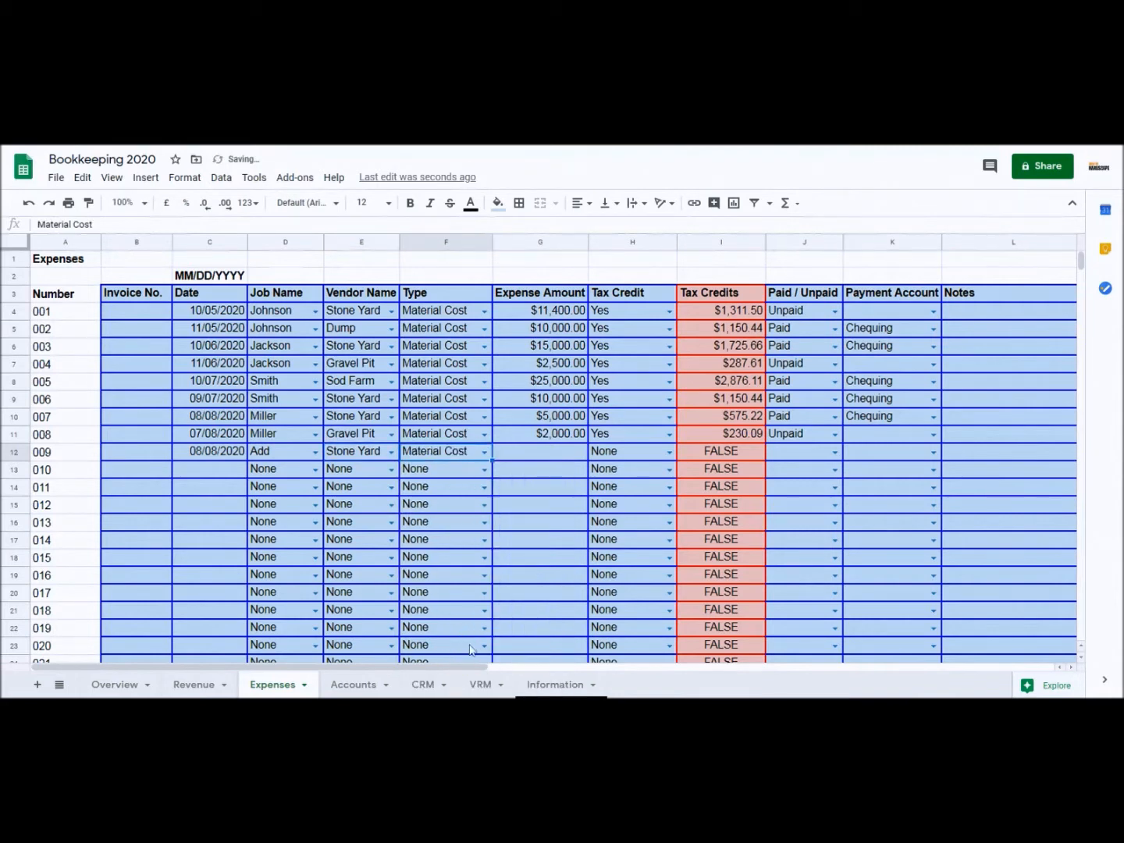
Step: Set the amount of expense 009 to 8000 and its Tax Credit option to Yes
click(549, 462)
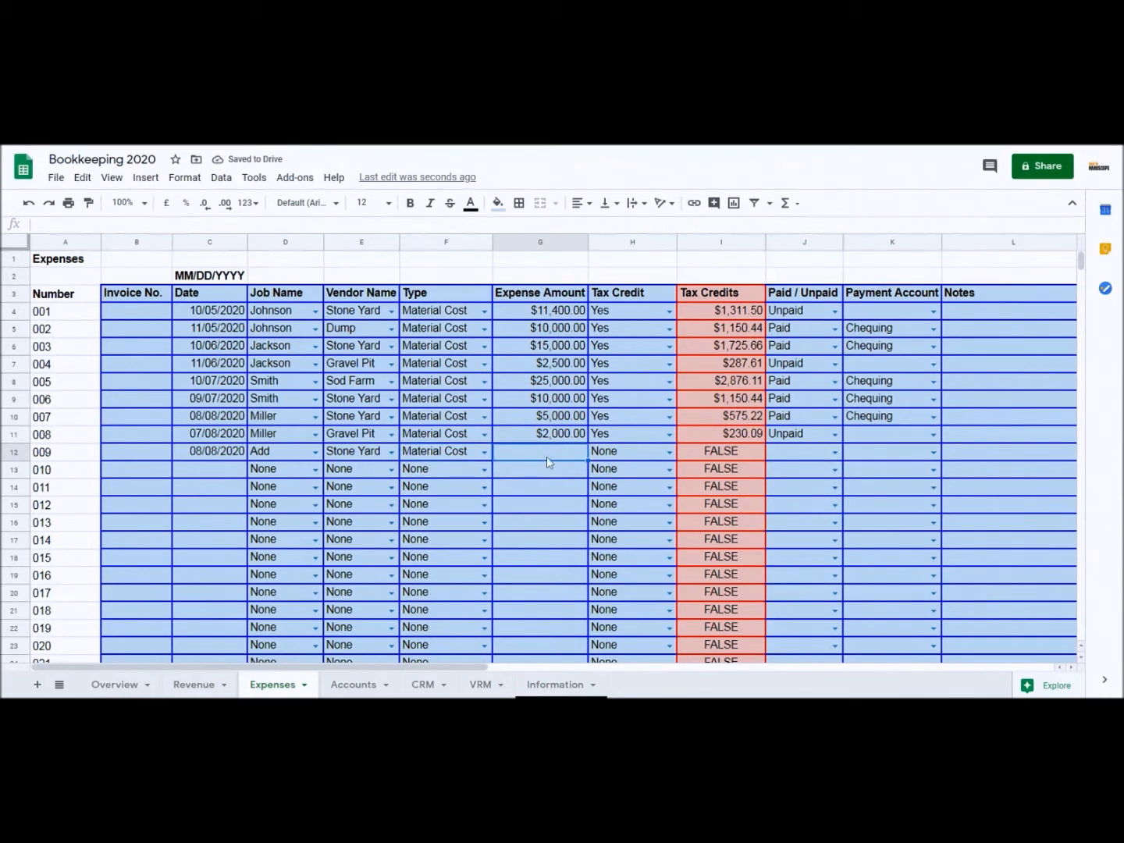
text(8000)
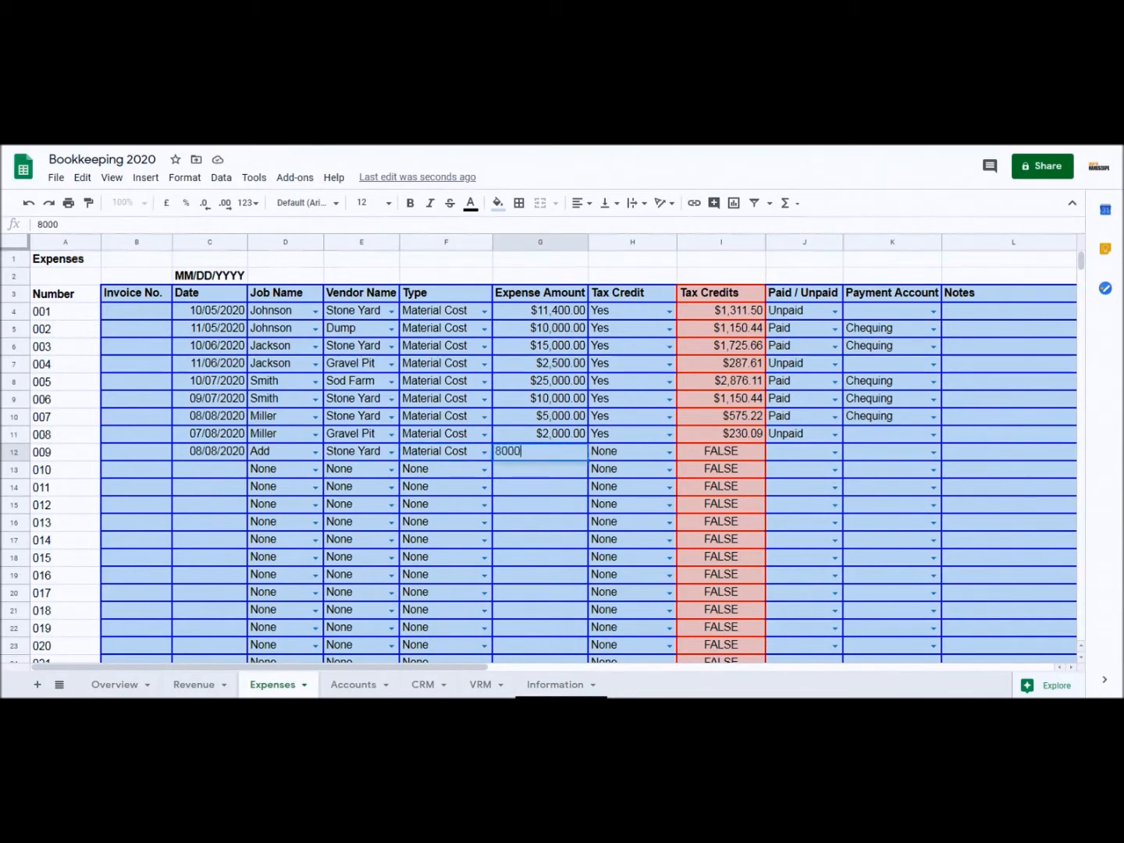
key(Tab)
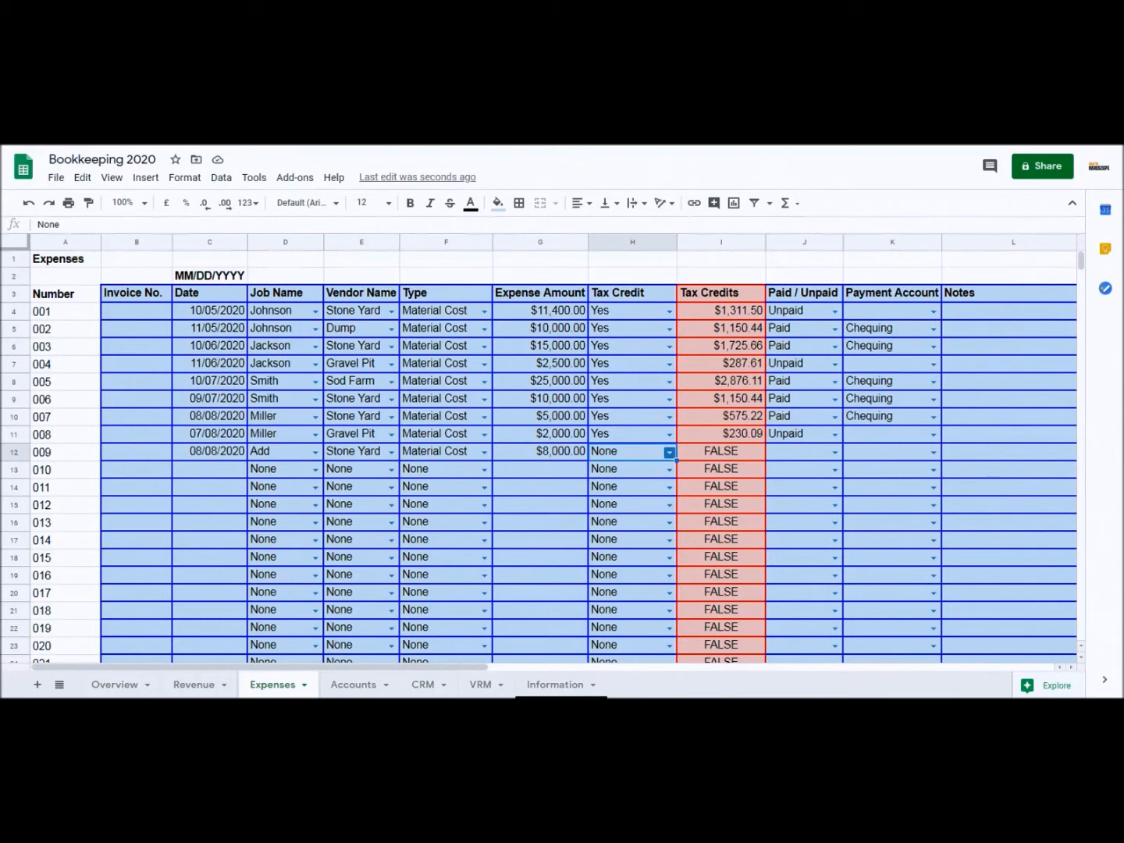
click(670, 453)
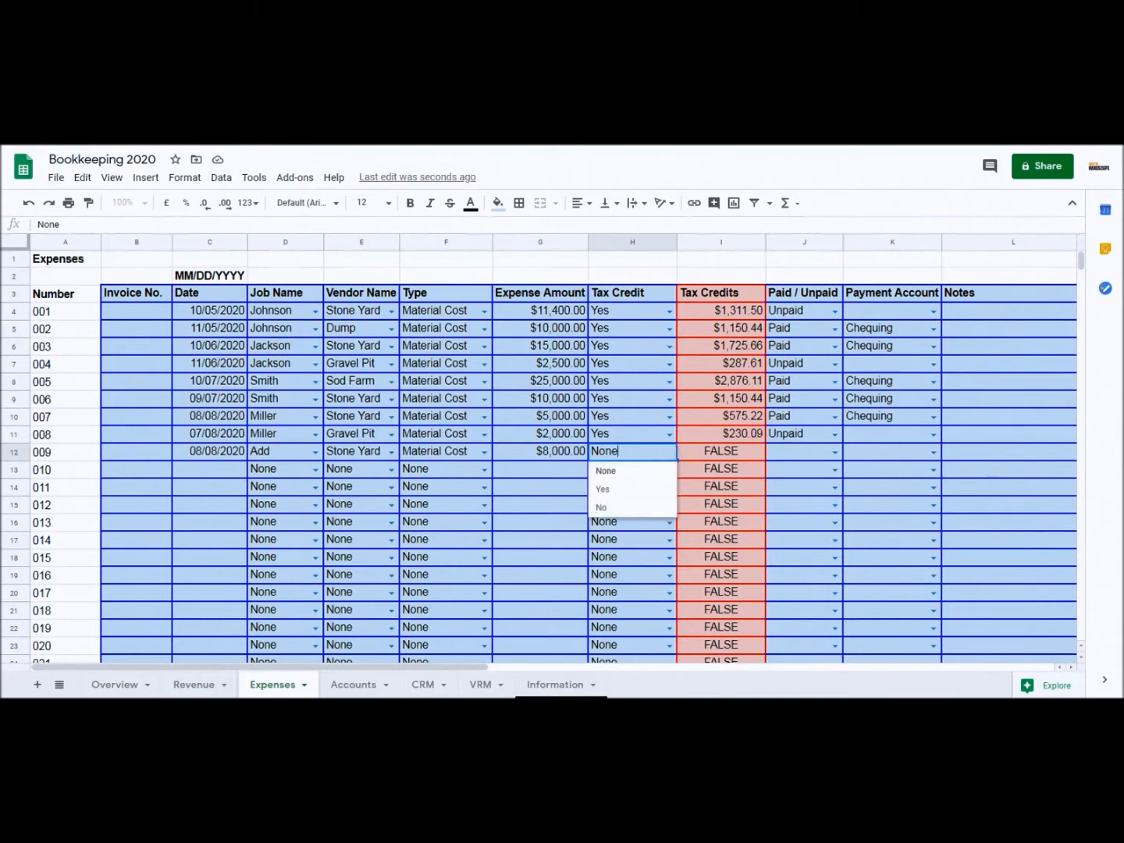
click(639, 489)
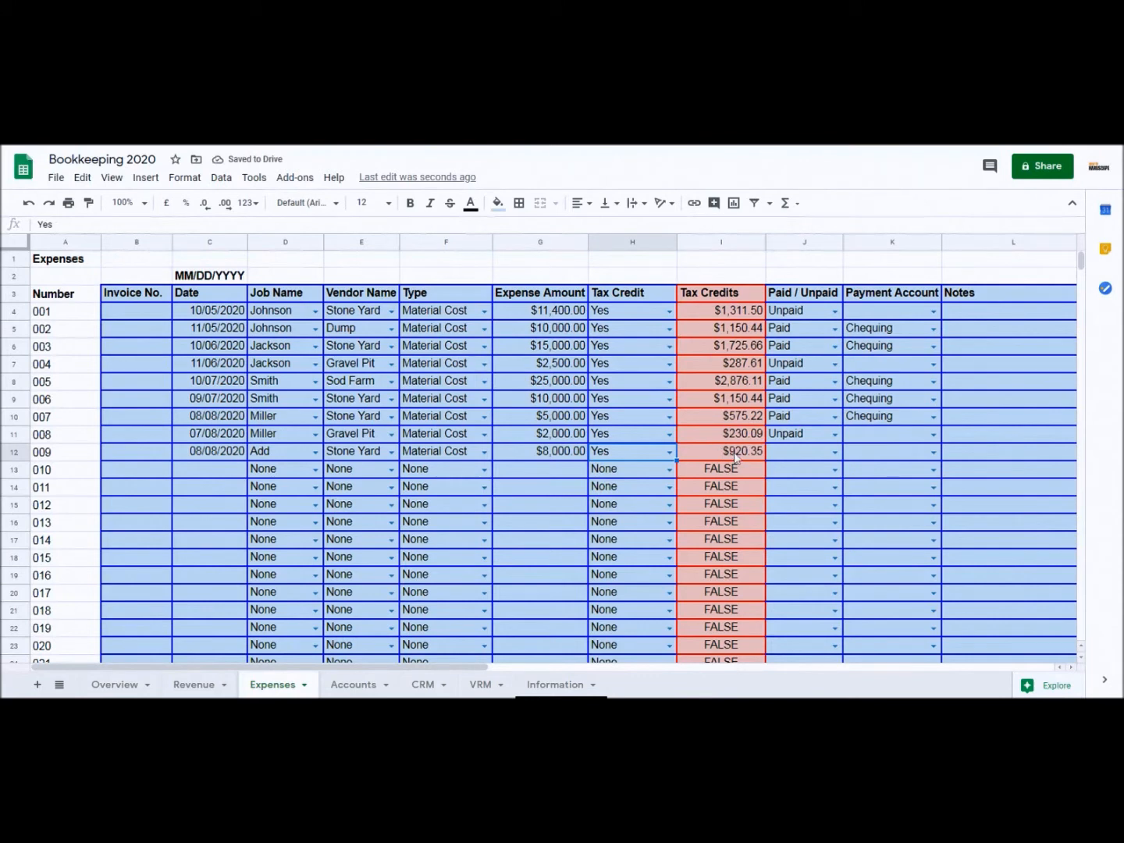
Step: Inspect the tax credit formula of expense 009 and the Tax account's automatic credit and total in the Accounts sheet
click(738, 457)
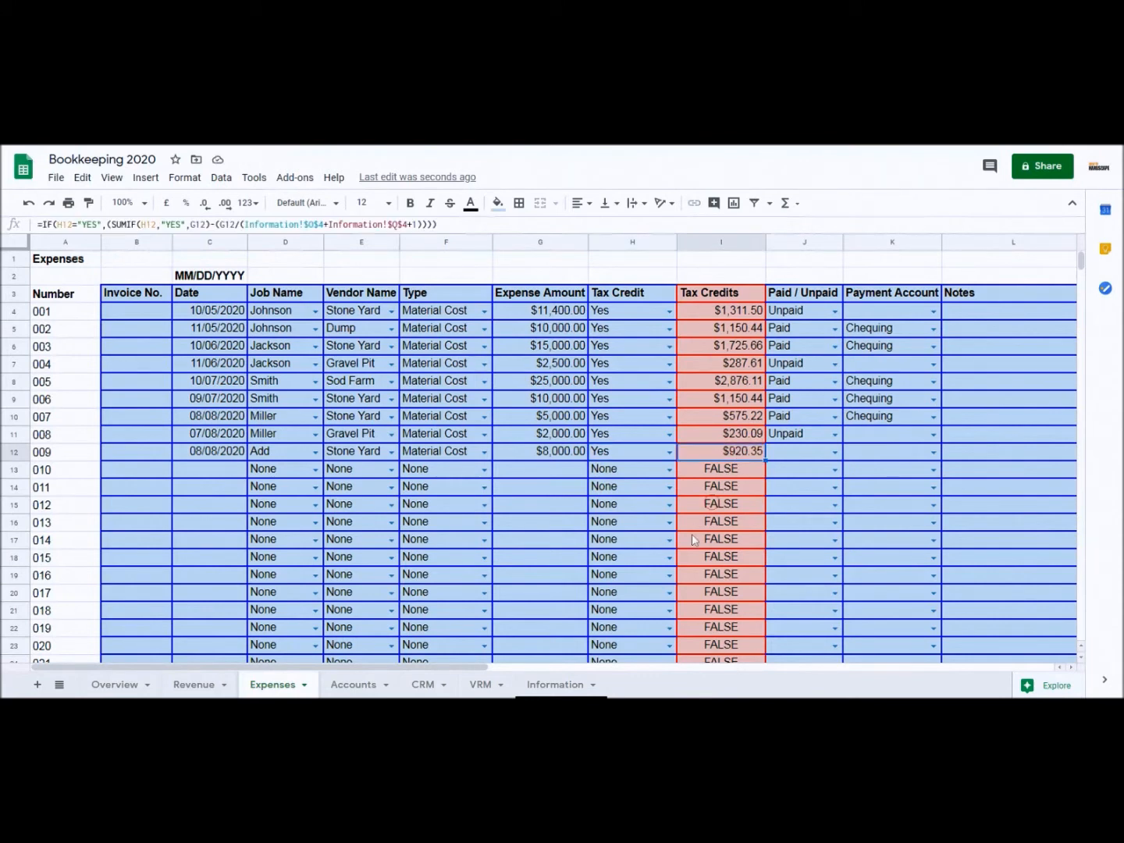
click(357, 685)
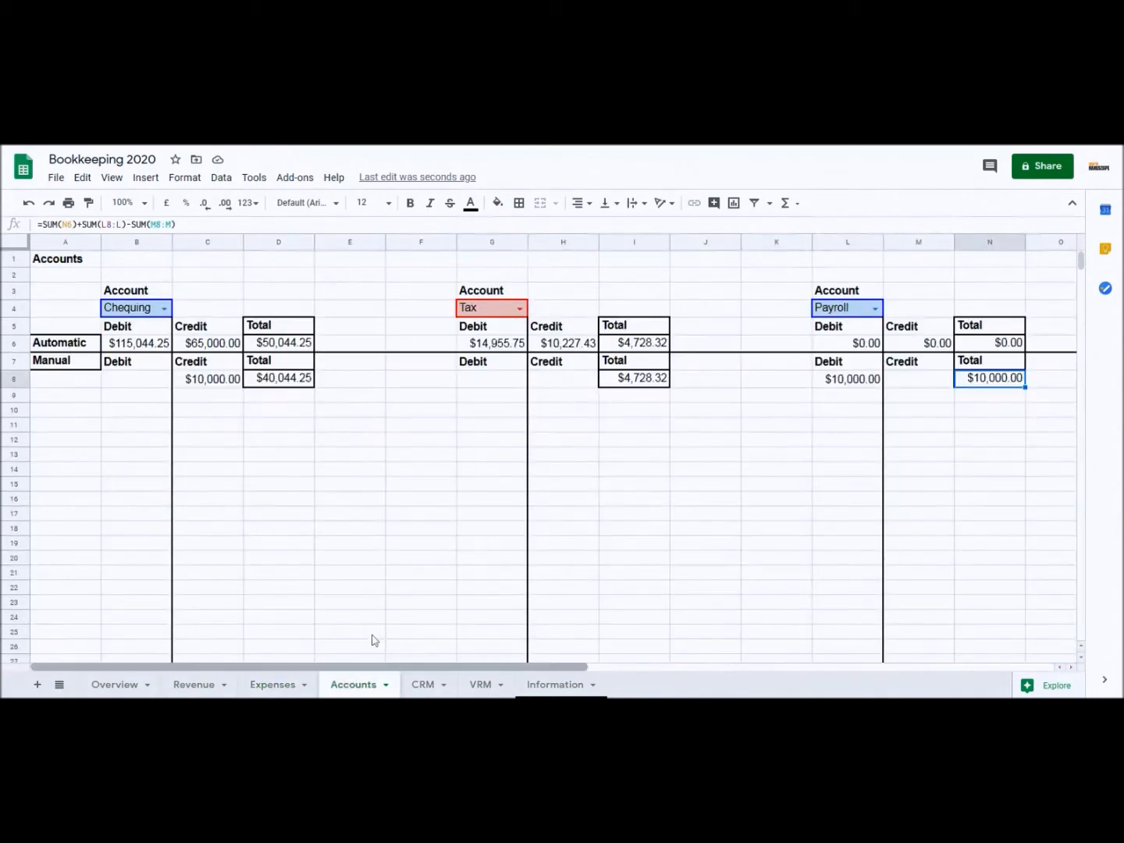
click(560, 345)
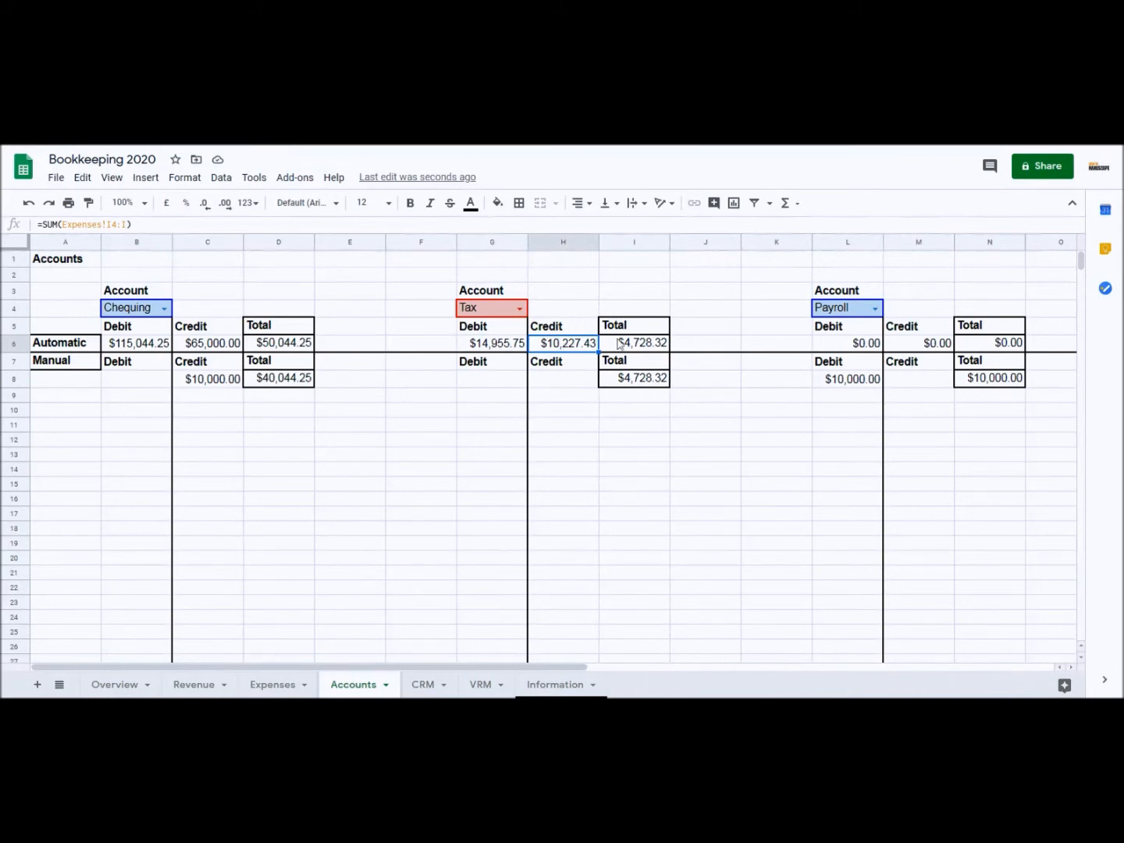
click(645, 347)
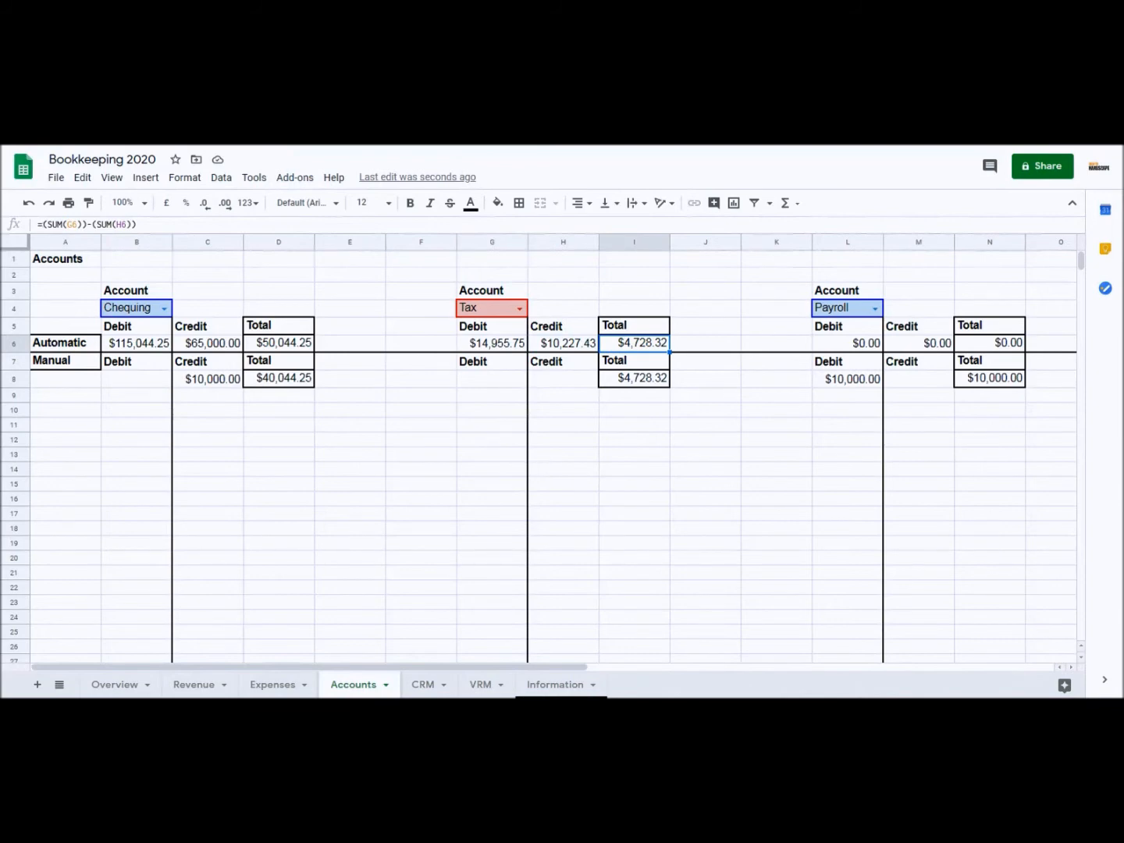
Step: Mark expense 009 in the Expenses sheet as Unpaid and check the Stone Yard balances in the VRM sheet
click(273, 691)
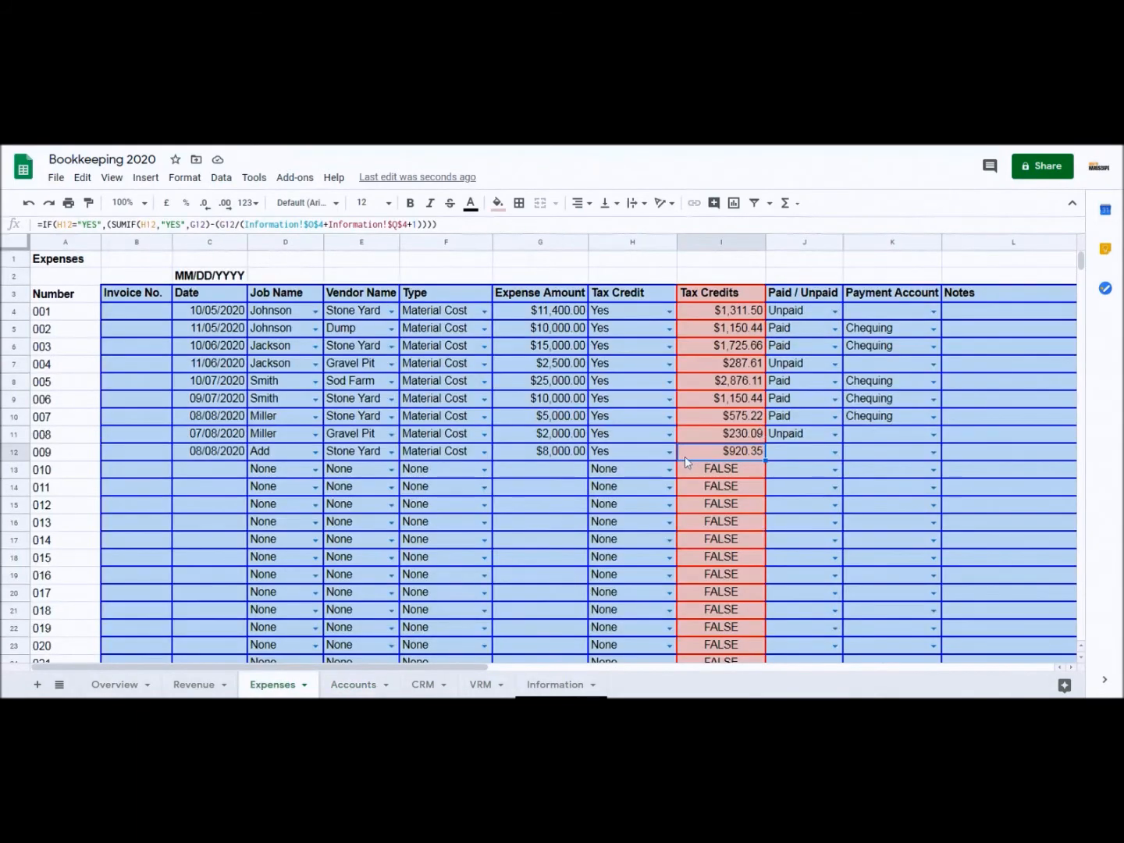
click(826, 457)
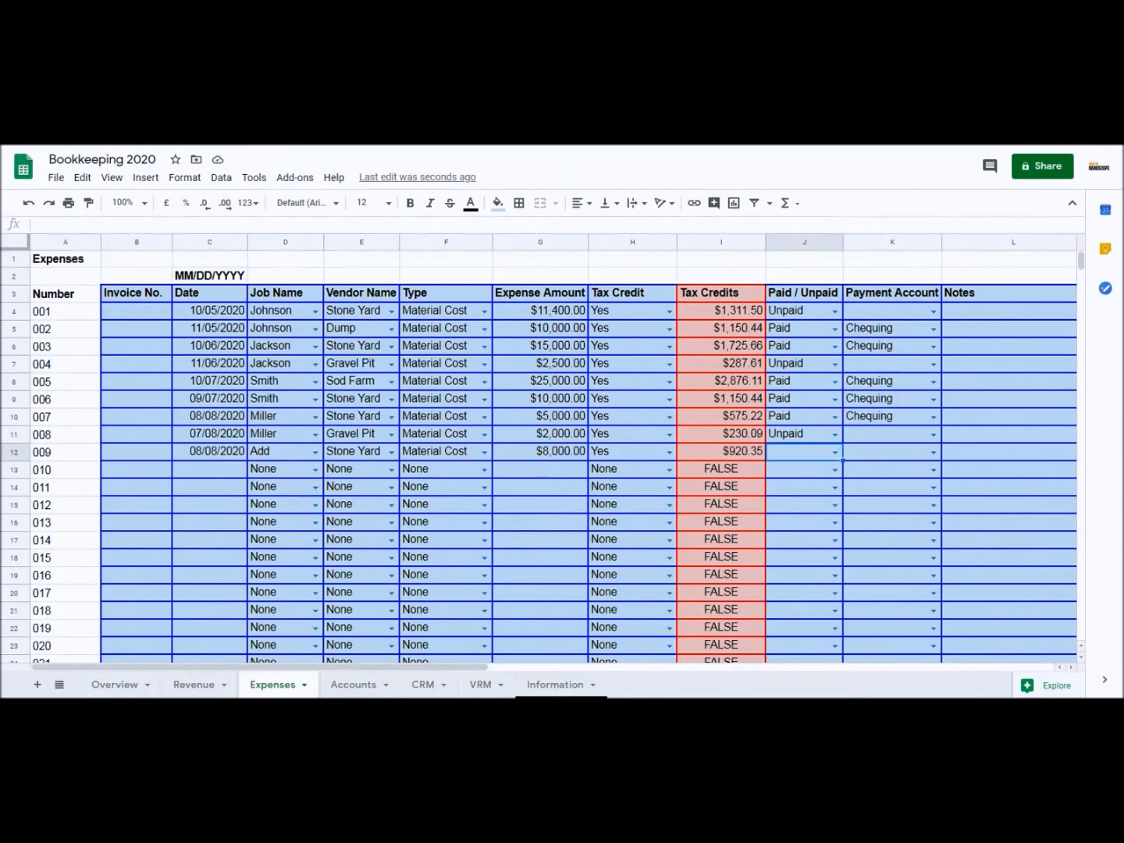
click(834, 454)
click(794, 492)
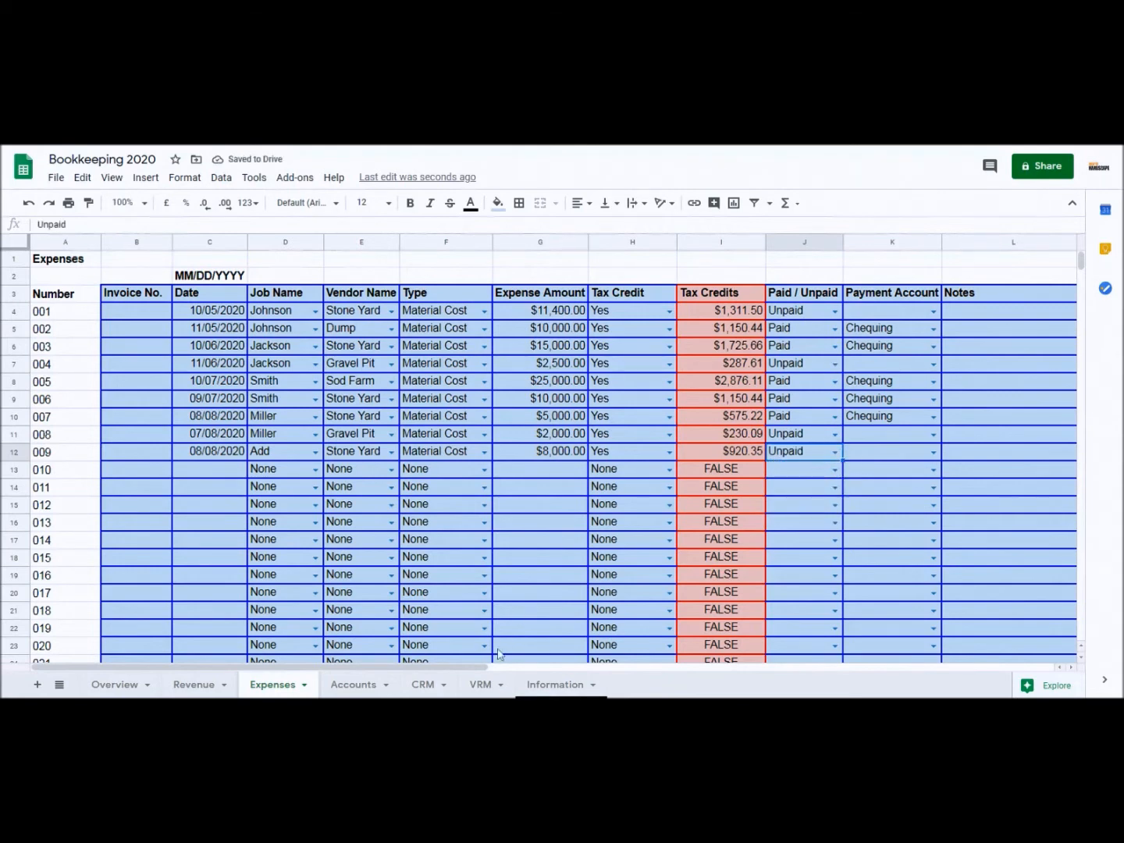
click(480, 684)
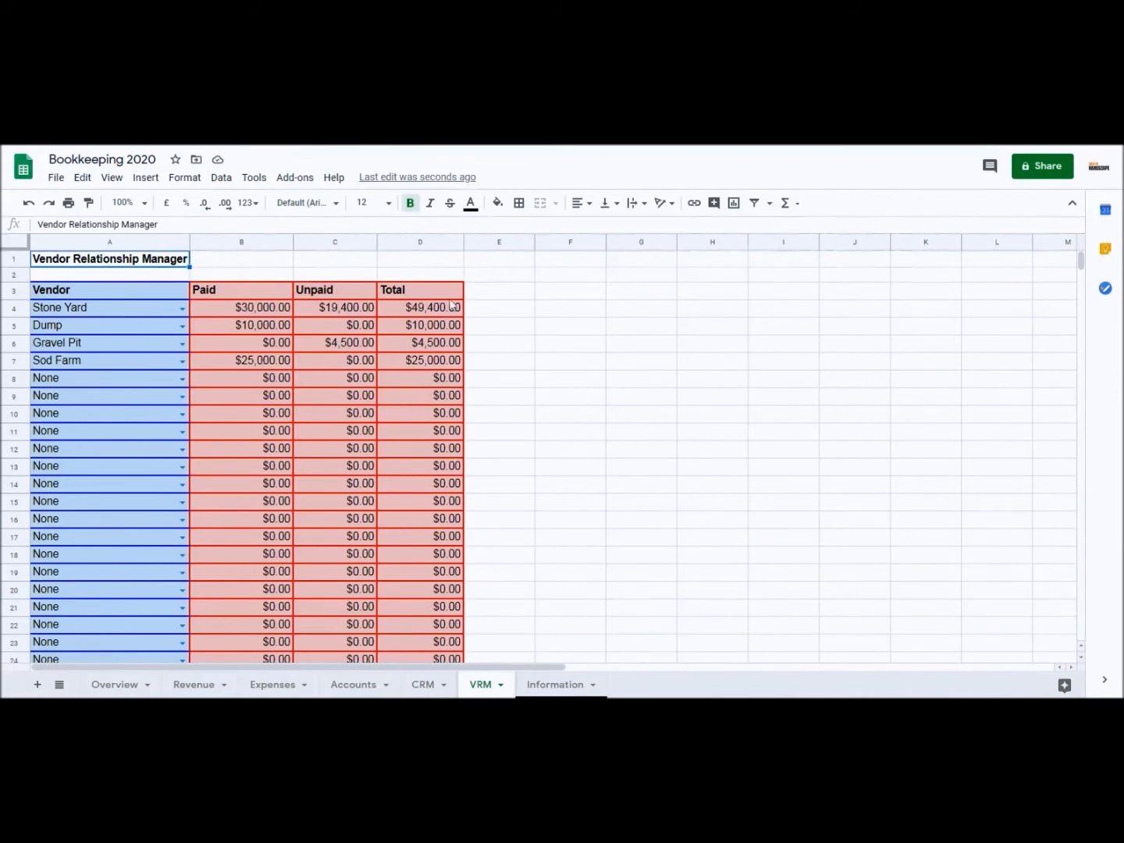
Step: Mark expense 009 as Paid from the Chequing account and check the Chequing total in the Accounts sheet
click(287, 691)
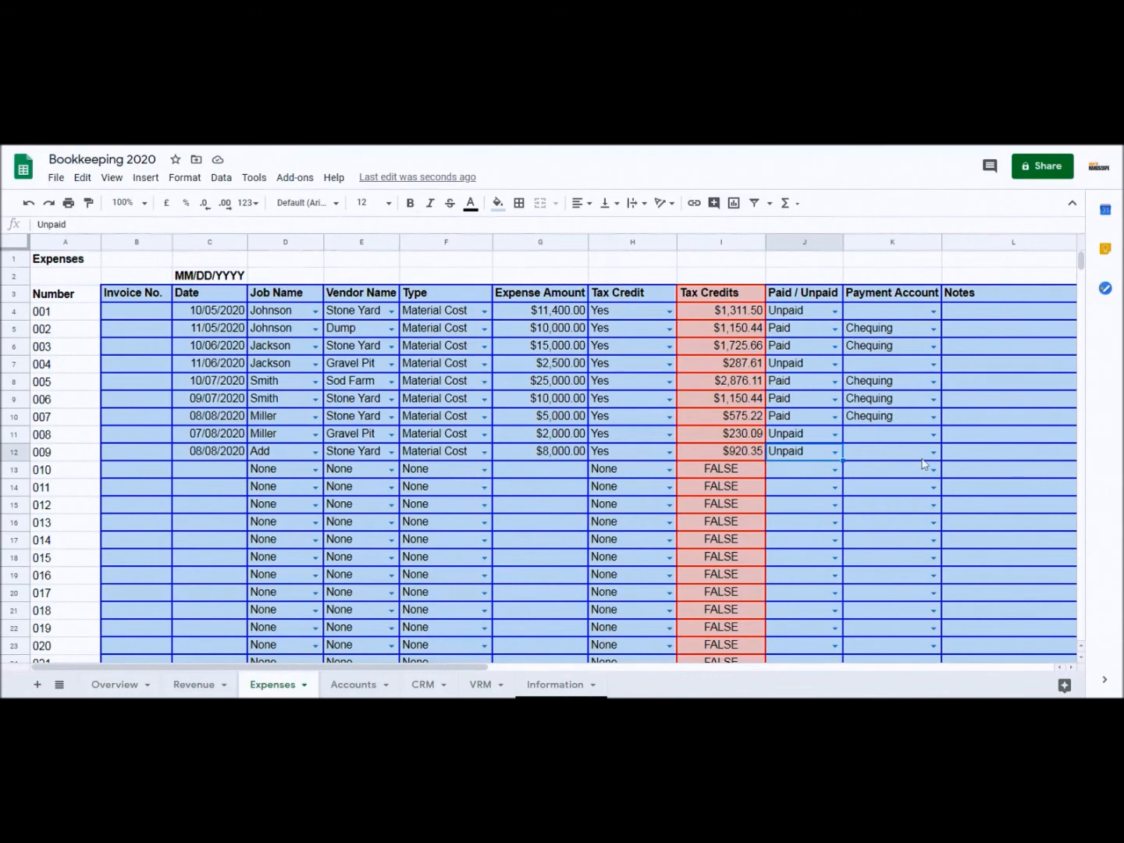
click(835, 453)
click(798, 508)
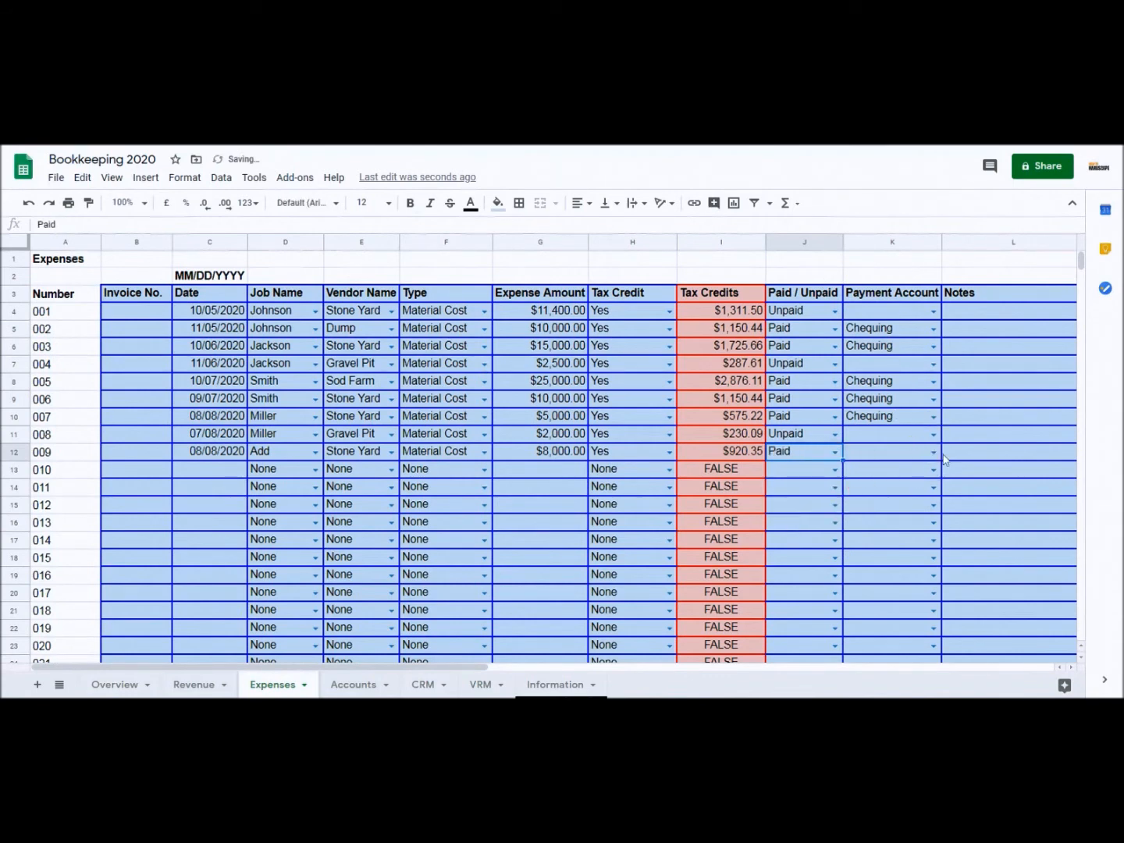
click(934, 453)
click(908, 473)
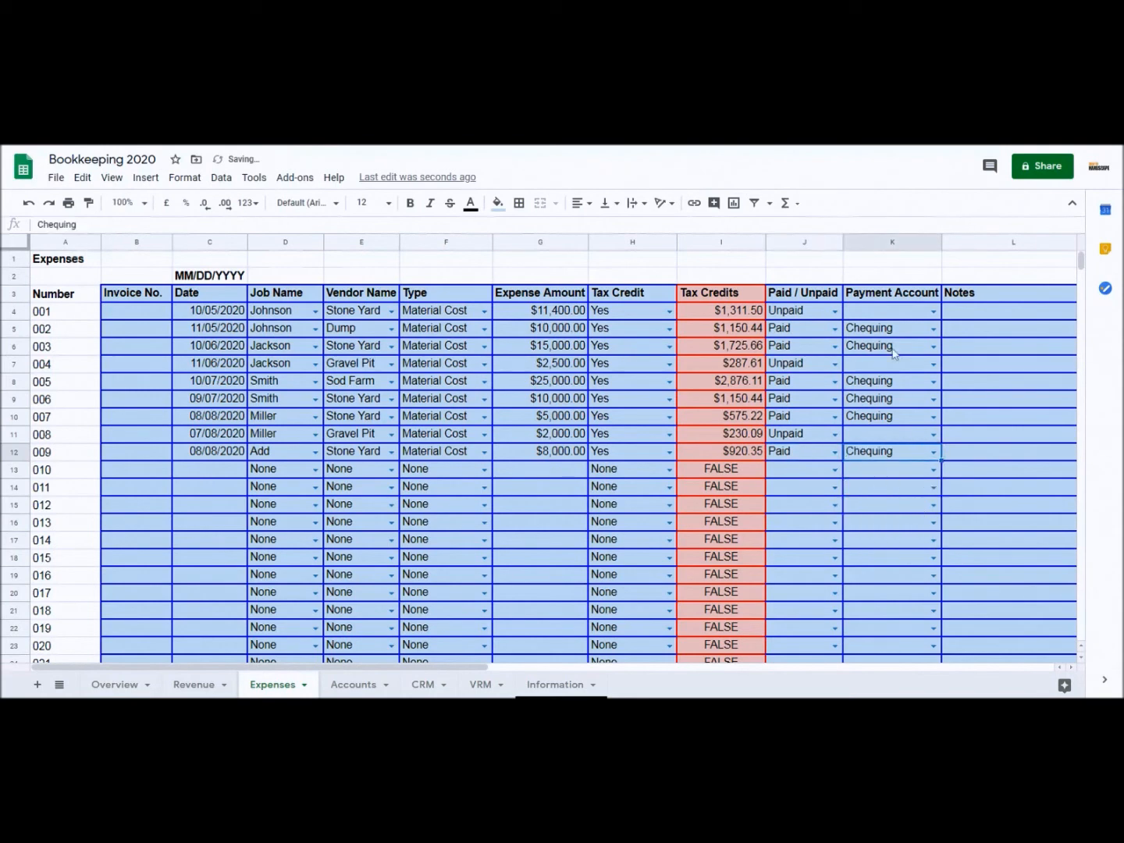
click(353, 684)
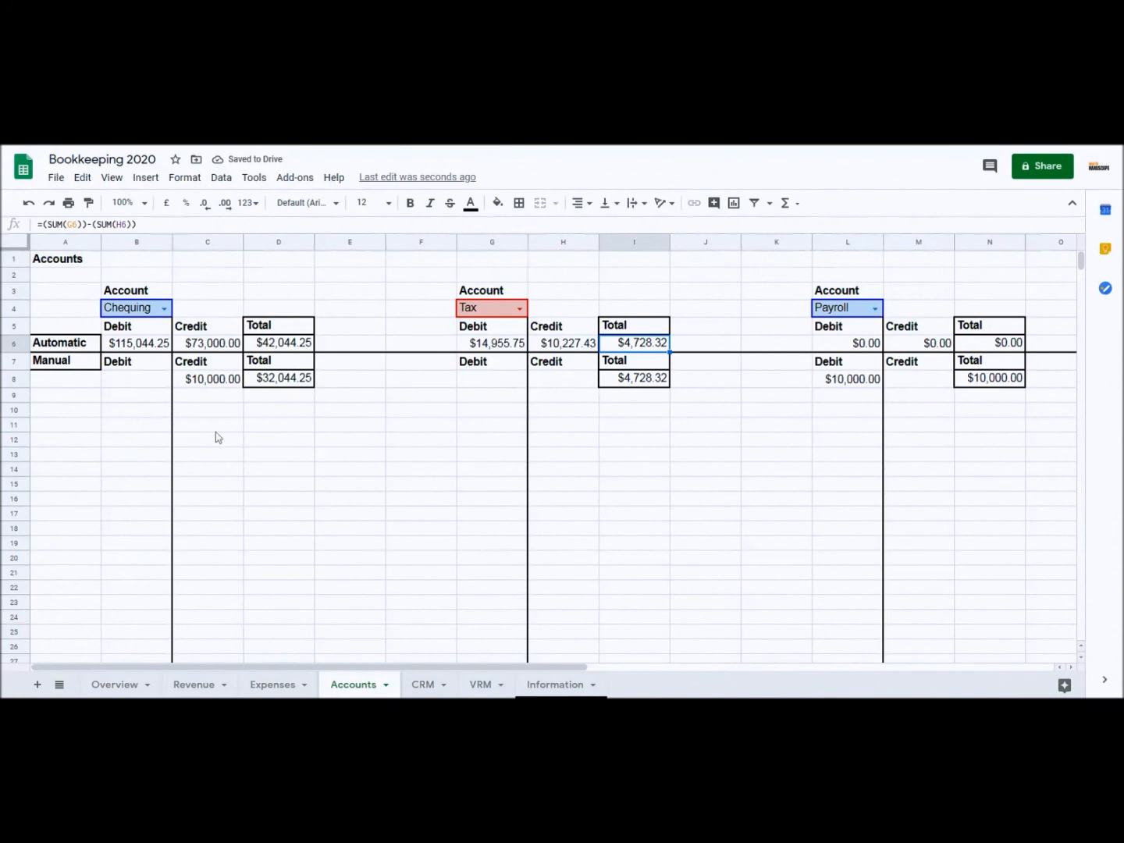
click(276, 380)
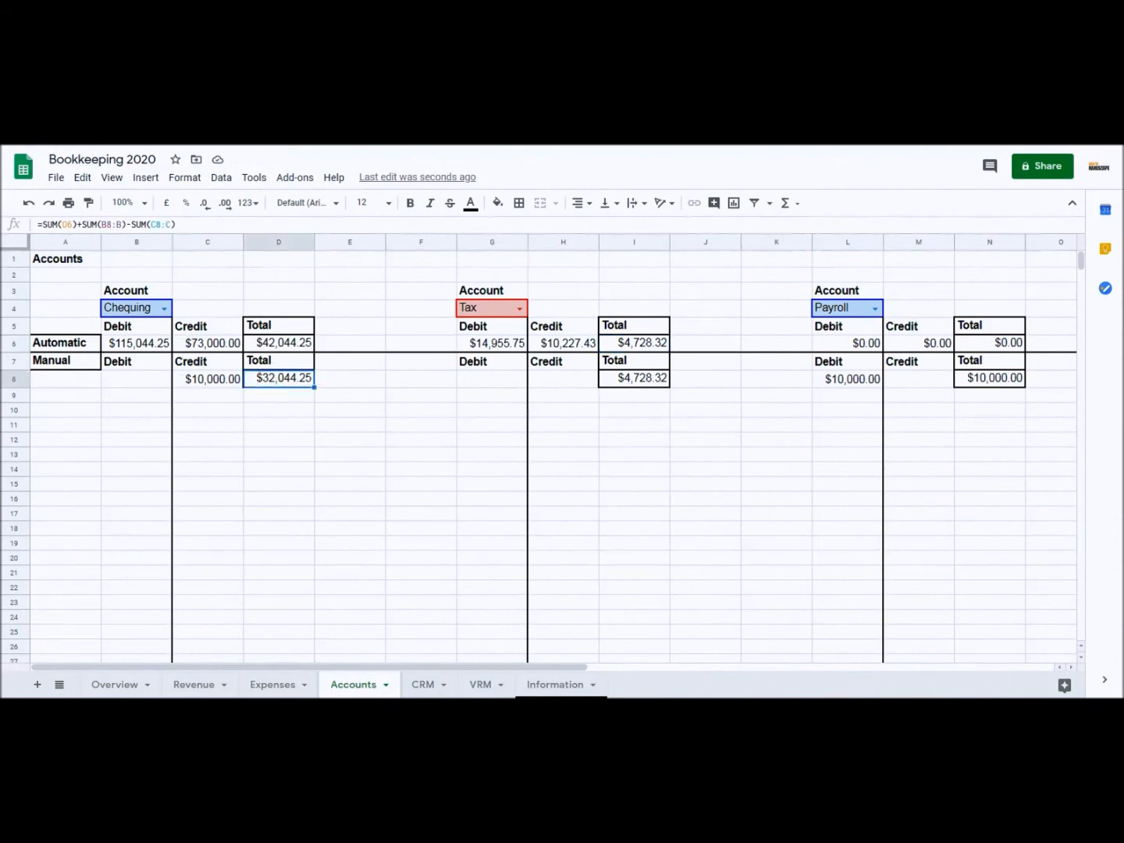
Step: Change the payment status of expenses 008, 004 and 001 in the Expenses sheet to Paid
click(292, 691)
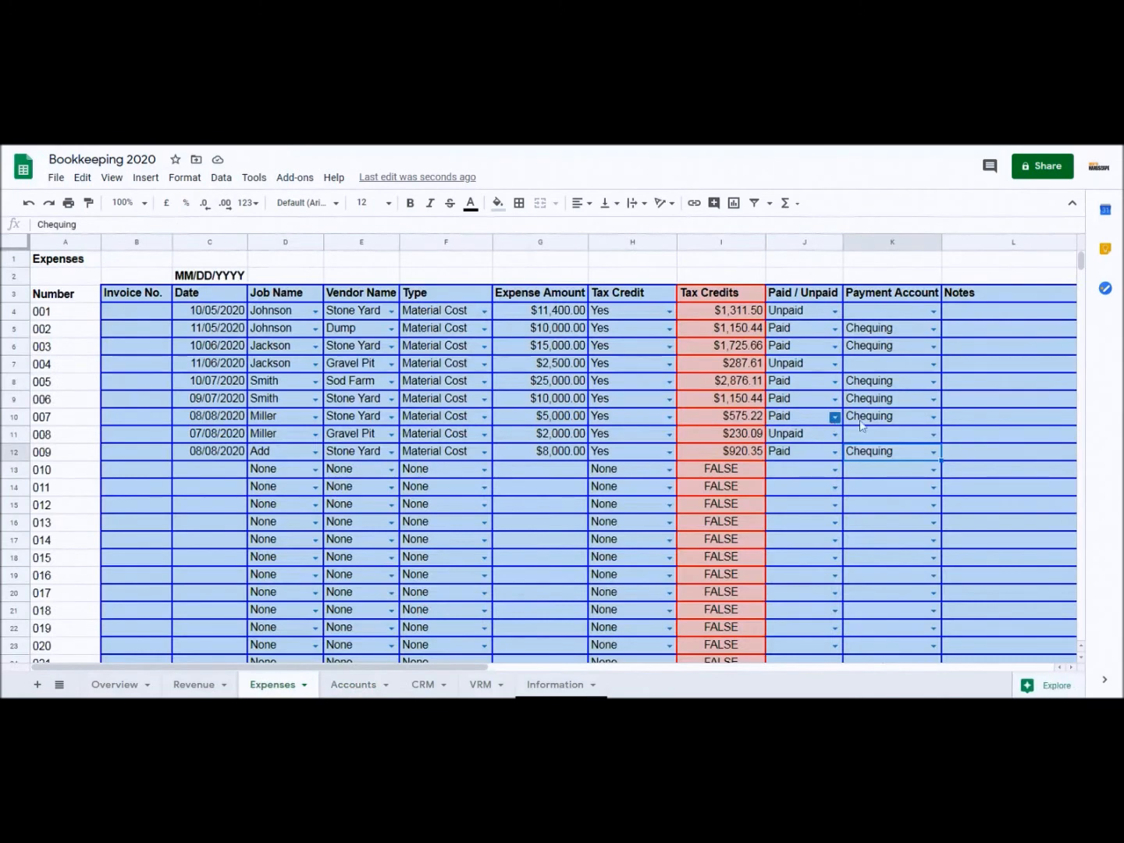
click(834, 436)
click(812, 497)
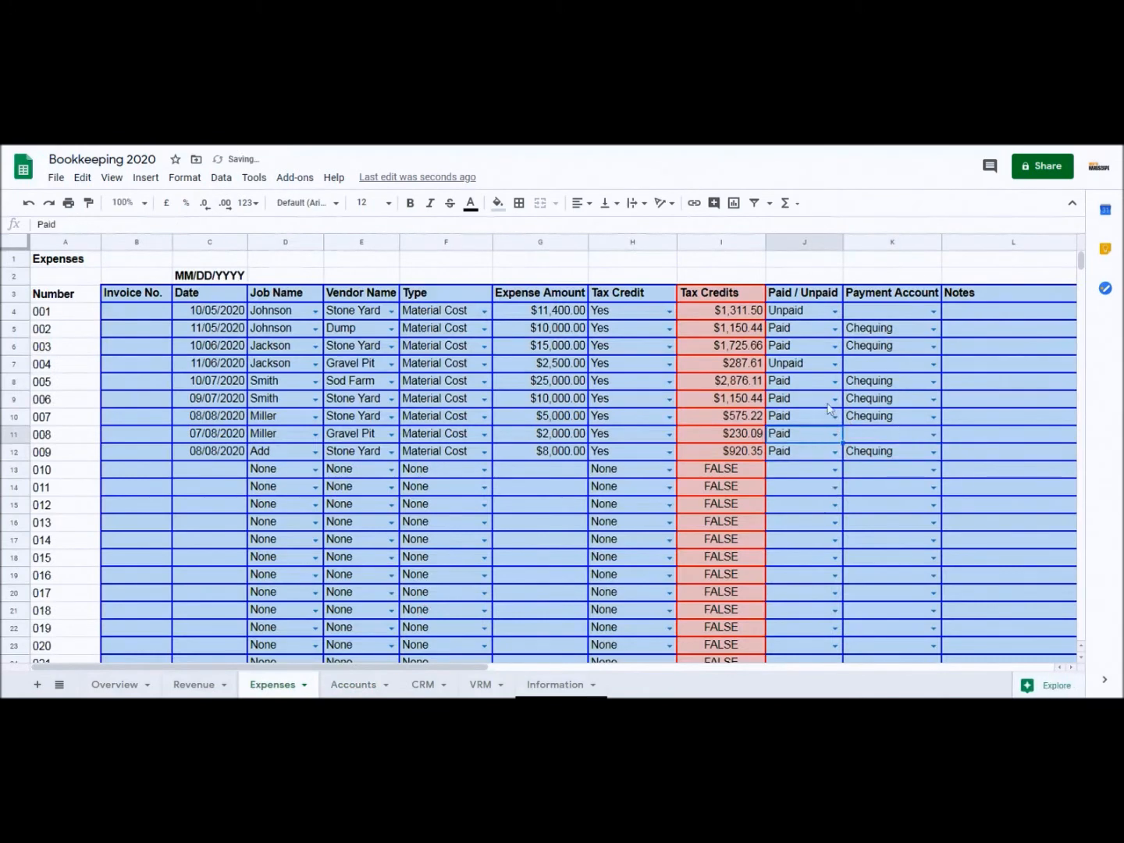
click(834, 364)
click(809, 426)
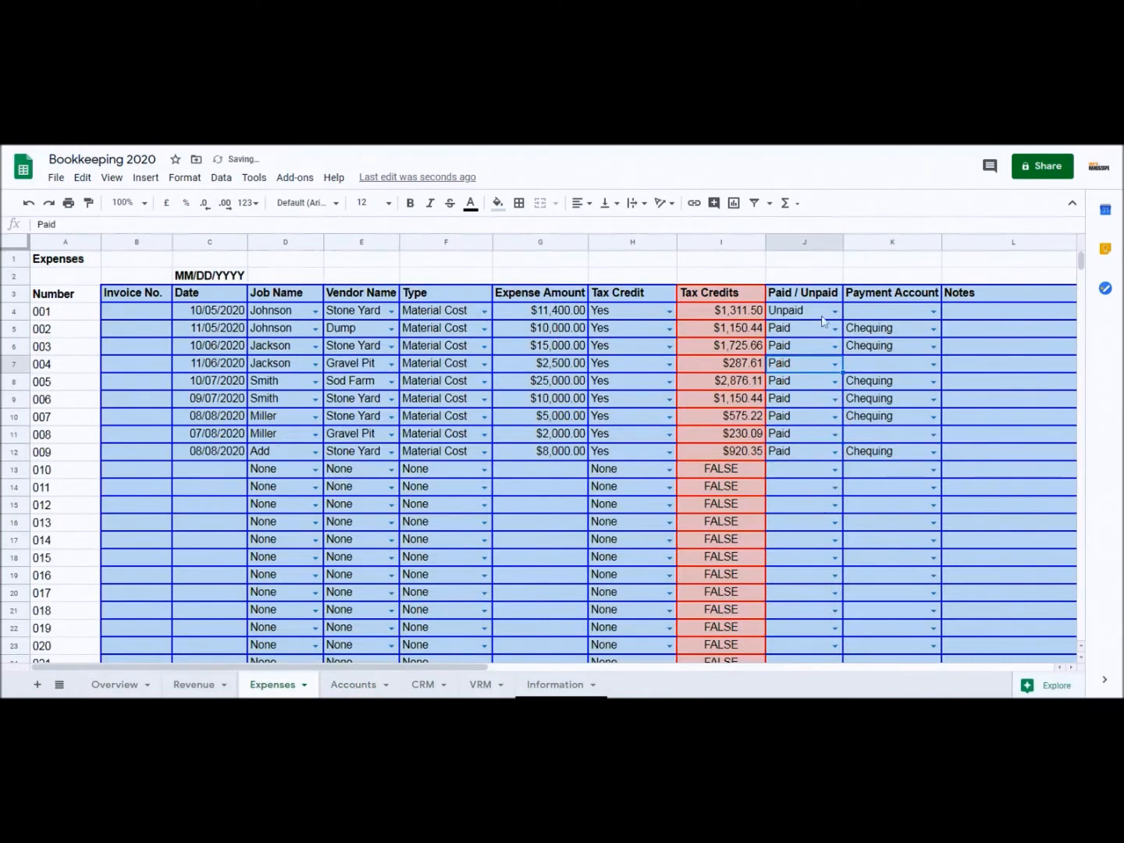
click(834, 311)
click(805, 368)
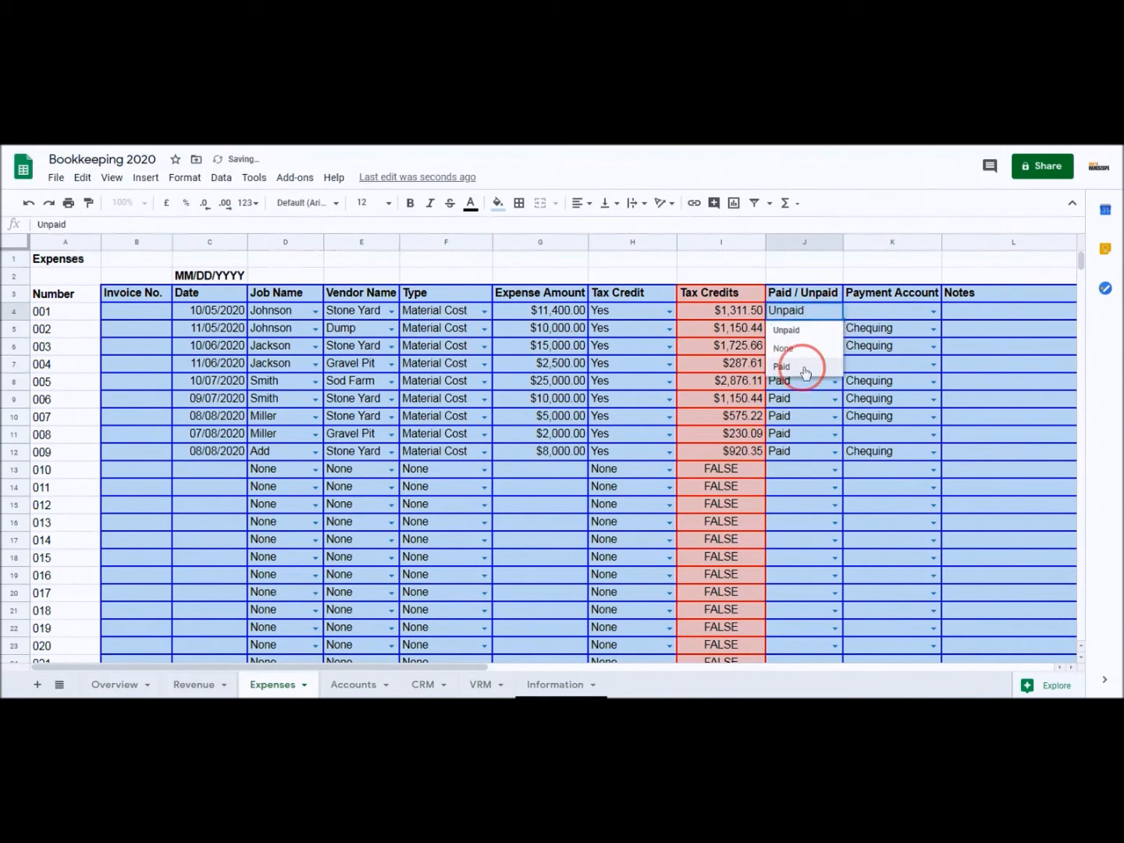
Step: Set the payment account of expenses 001, 004 and 008 to Chequing
click(934, 310)
click(912, 333)
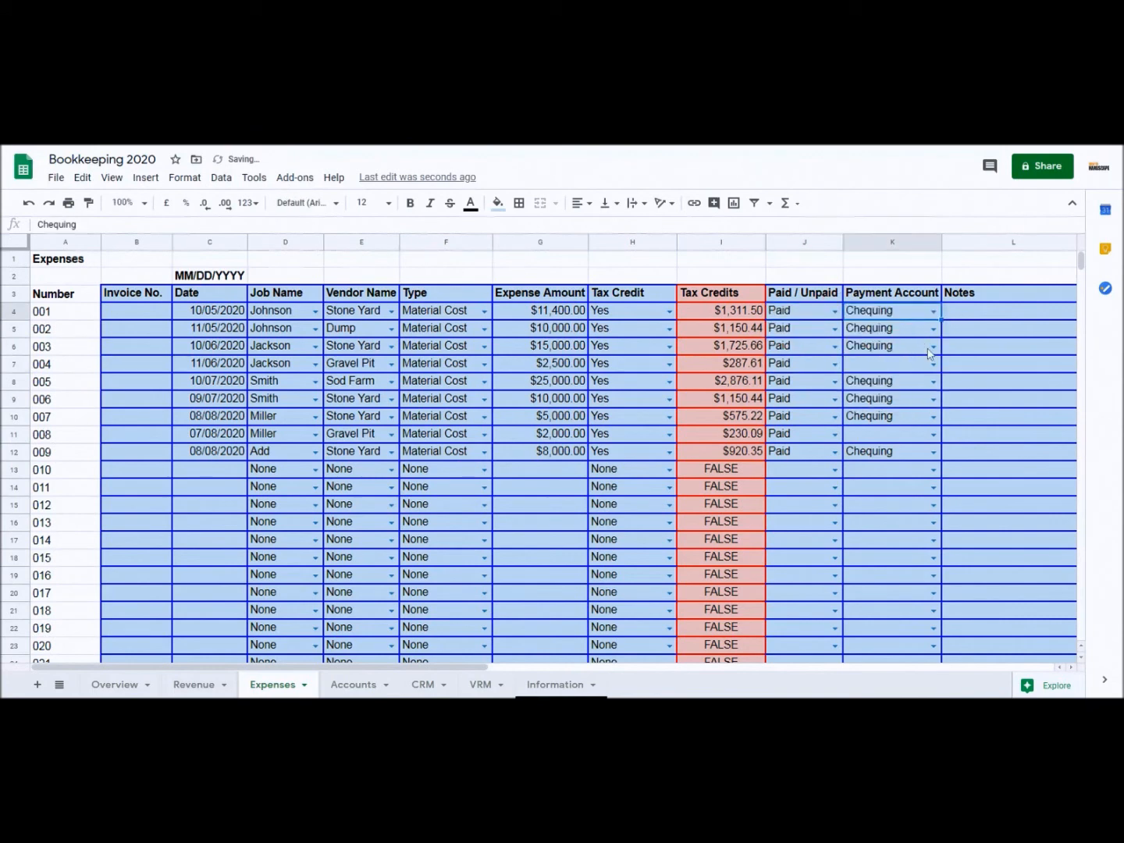
click(933, 364)
click(883, 389)
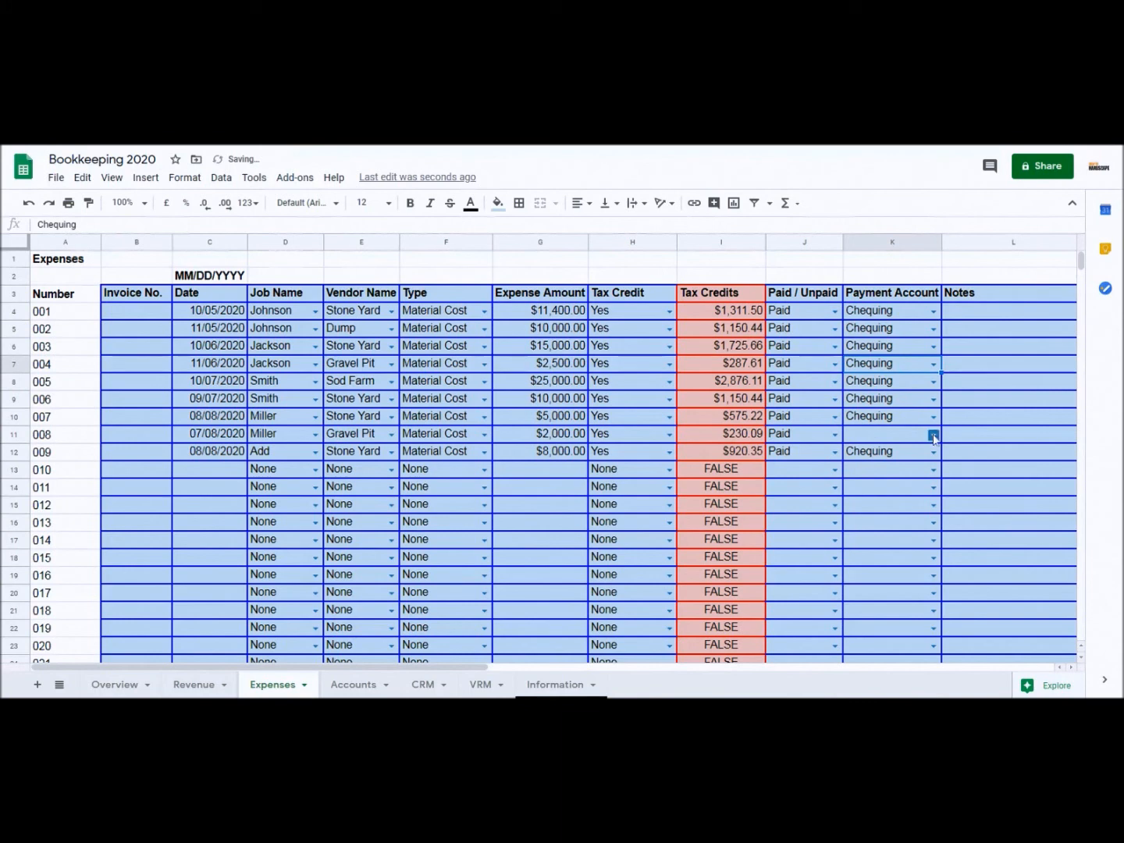
click(933, 435)
click(911, 456)
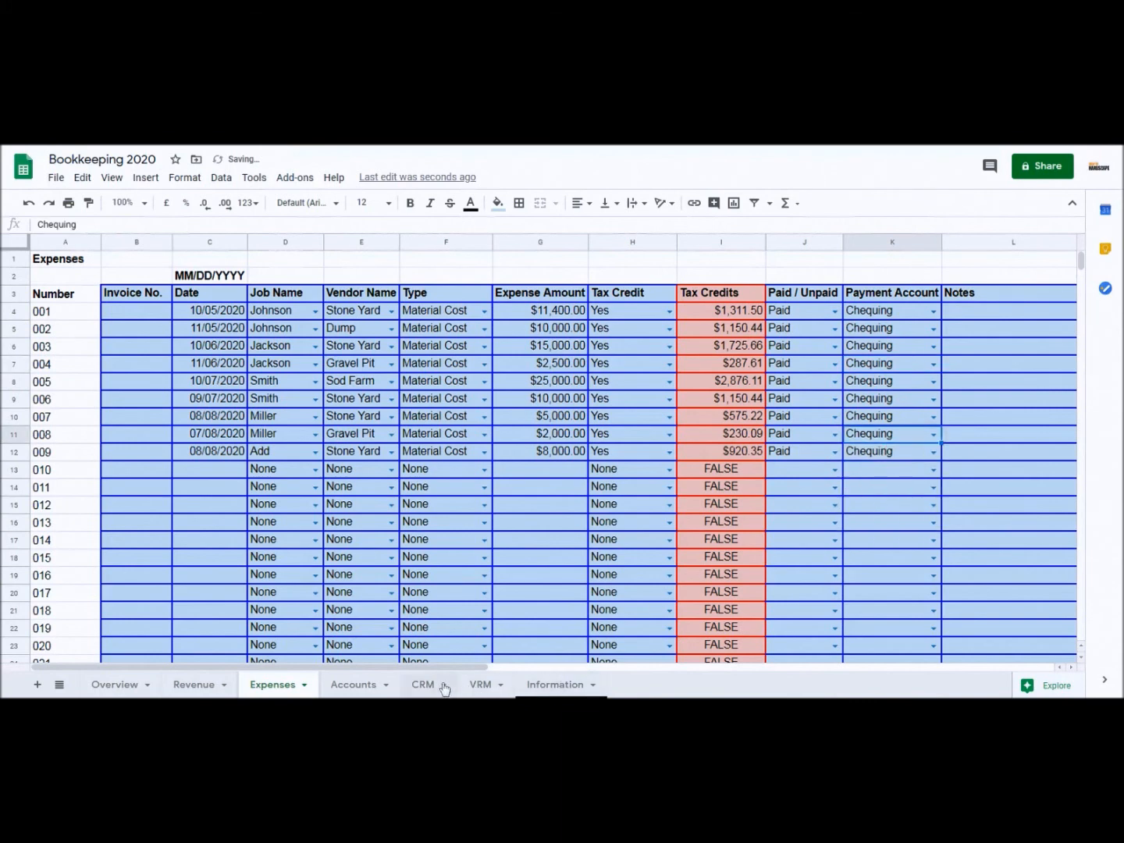
Step: Review the Chequing totals in the Accounts sheet, then go to the Notes cell of expense 001 in the Expenses sheet
click(358, 685)
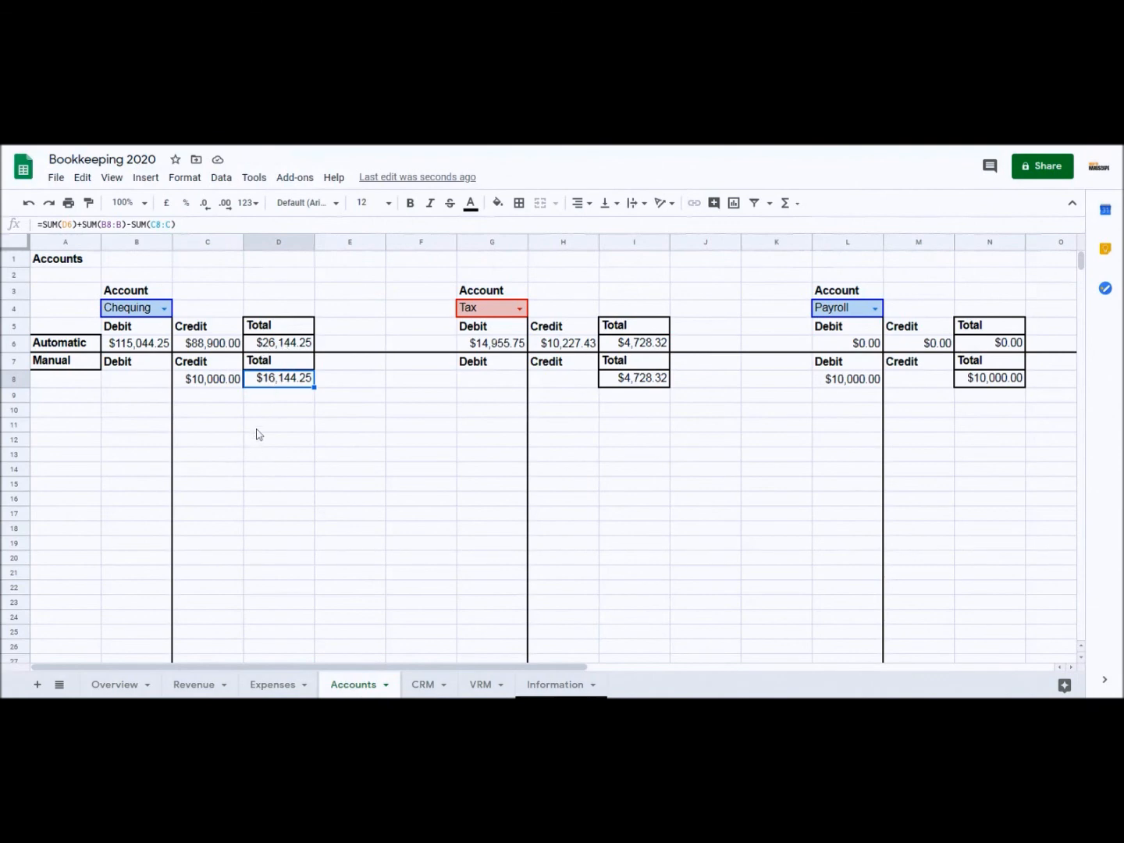
click(278, 684)
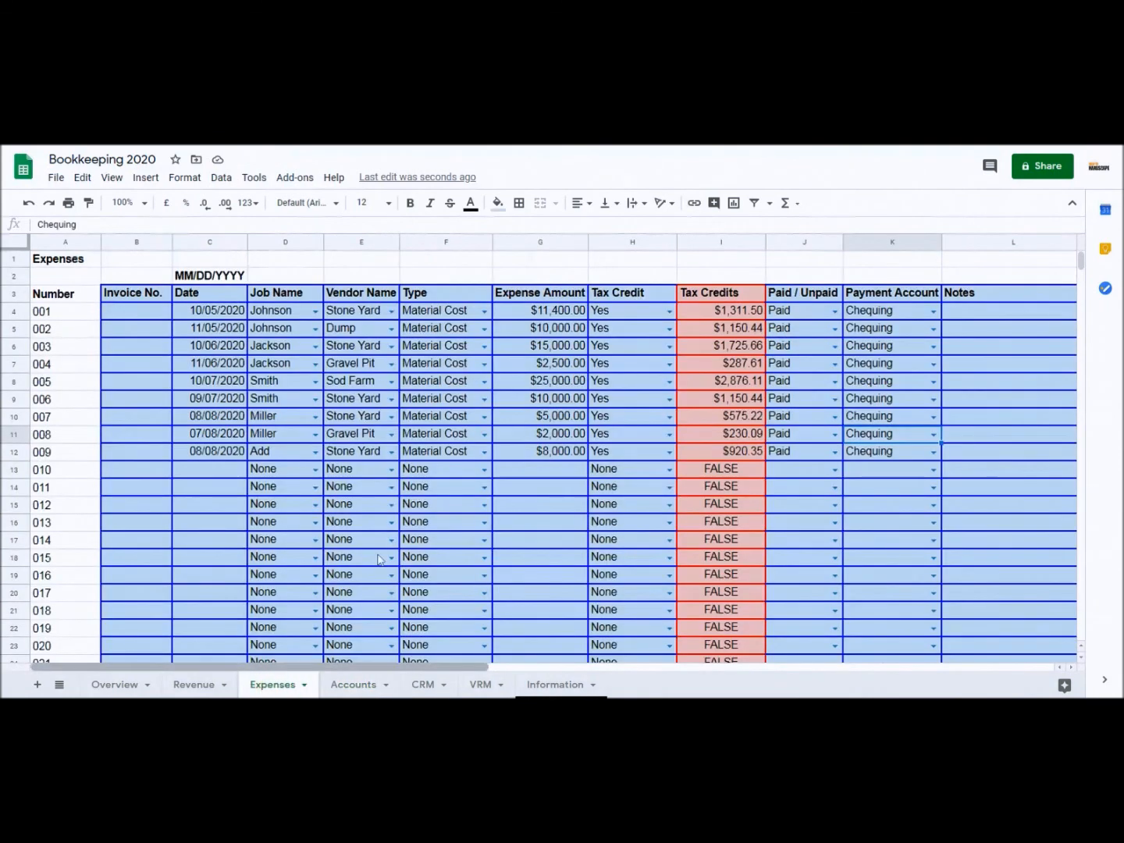
click(1003, 312)
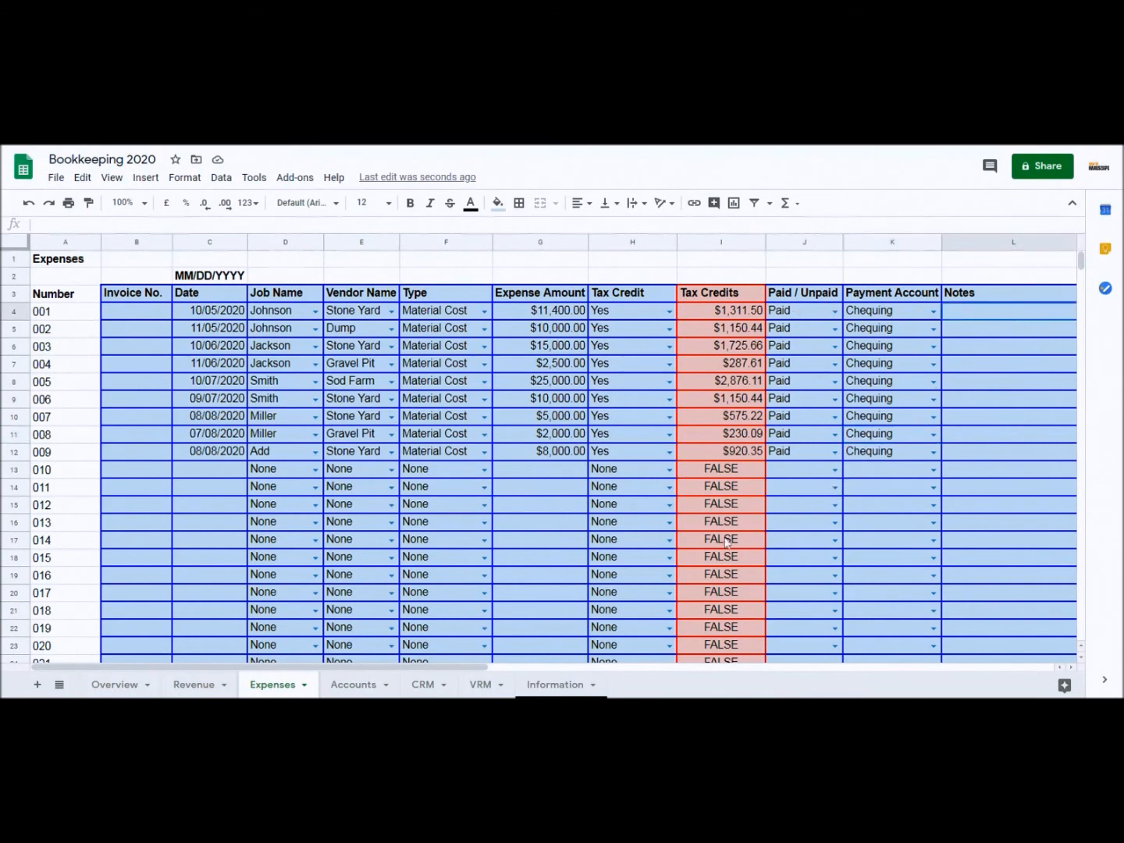